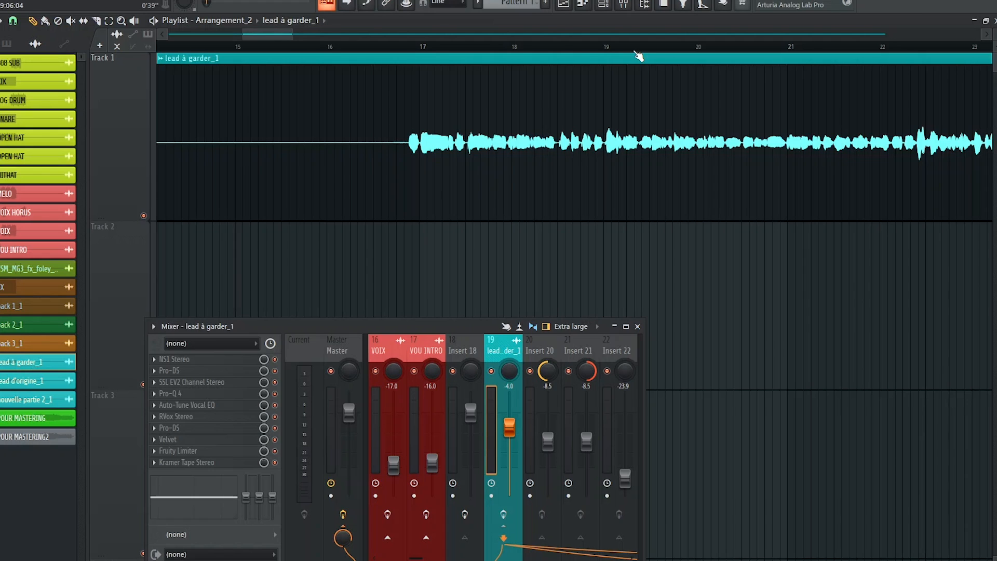
Step: Set the colorful waveforms display option to Multiband in the general settings and move the settings window clear of the clip
scroll(638, 56, up, 1)
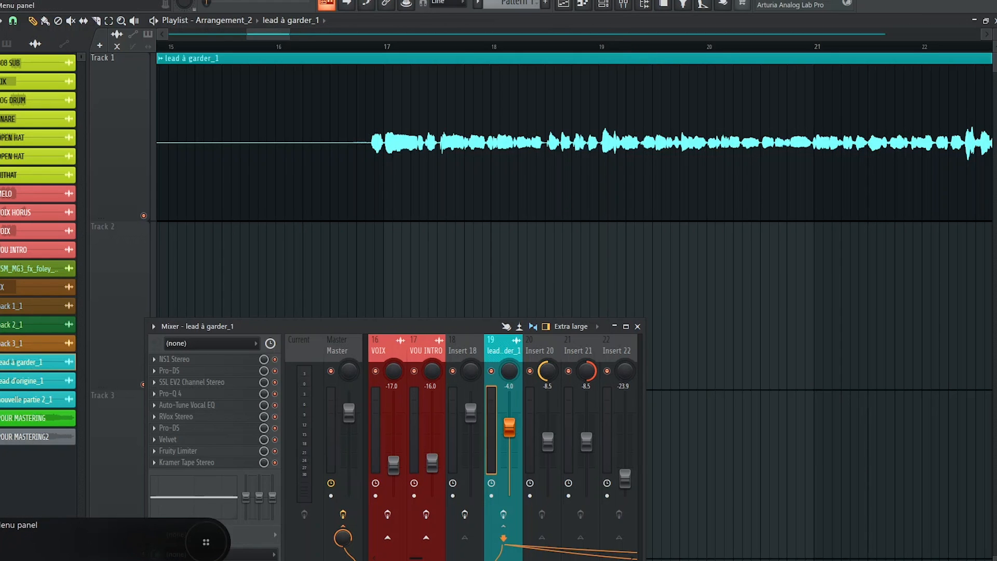
click(111, 0)
click(135, 26)
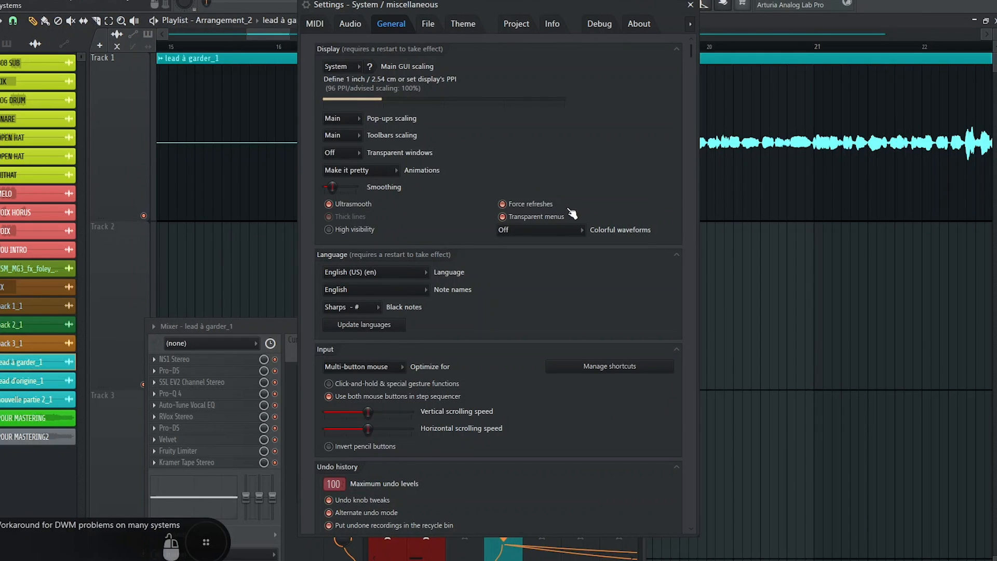
click(542, 230)
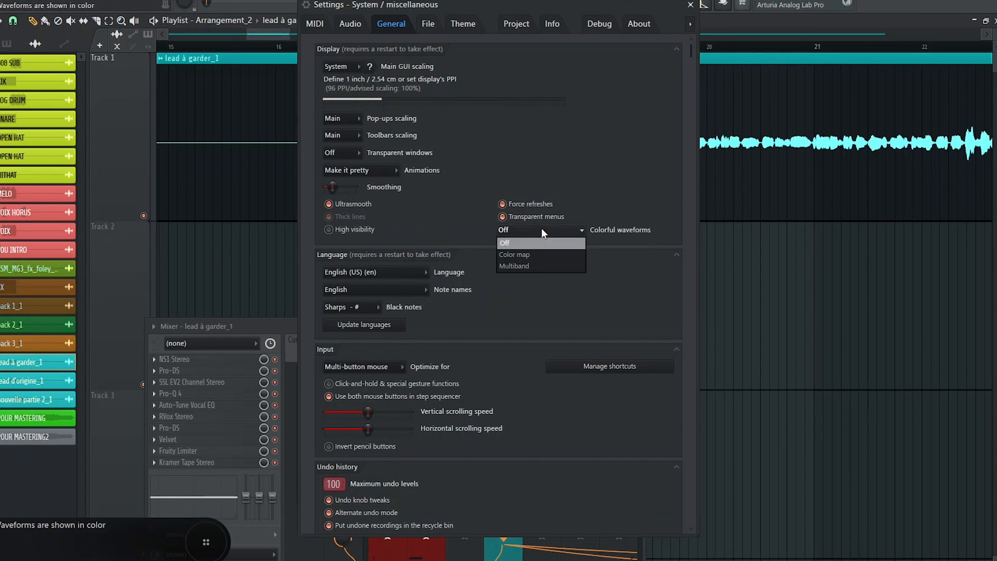
click(518, 266)
drag(529, 13, 678, 228)
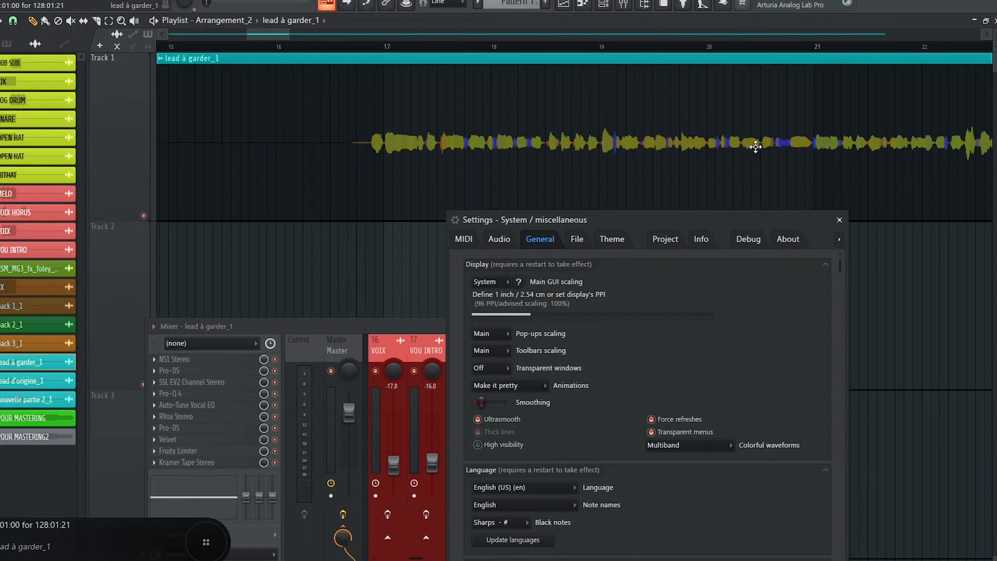
Step: Try the Off, Multiband and Color map options for colorful waveforms to compare them on the lead vocal clip
click(714, 446)
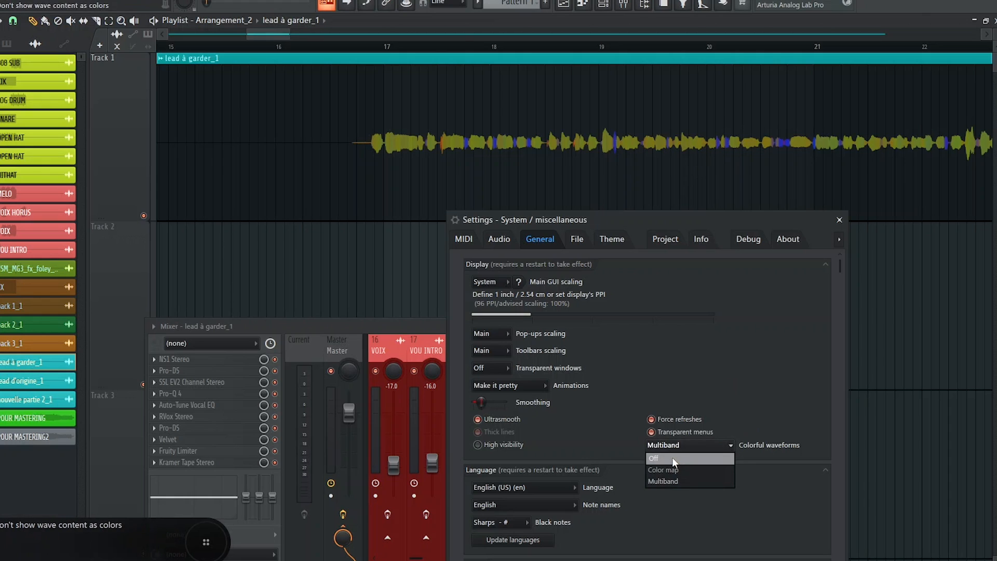
click(706, 456)
click(705, 448)
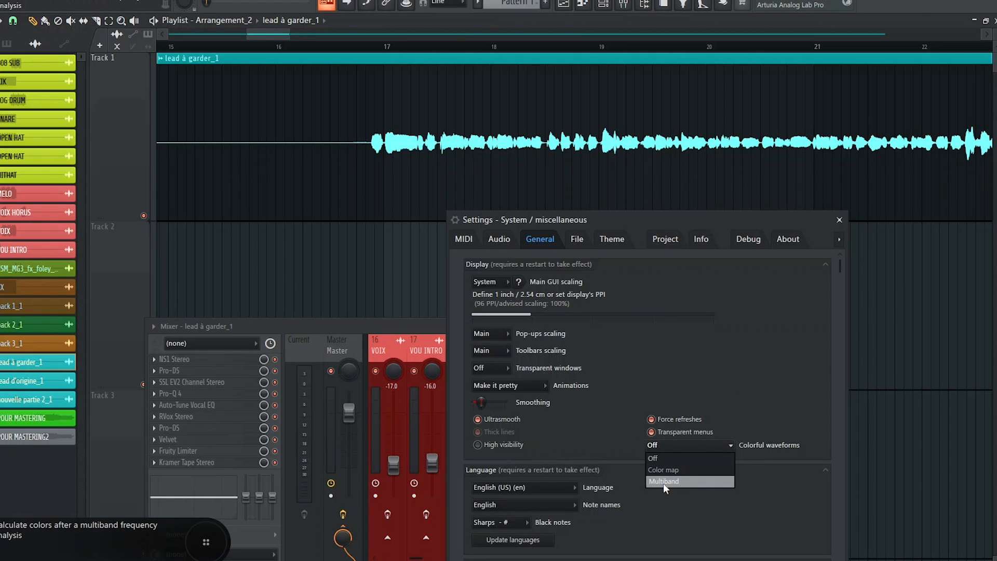
click(665, 481)
click(675, 445)
click(673, 470)
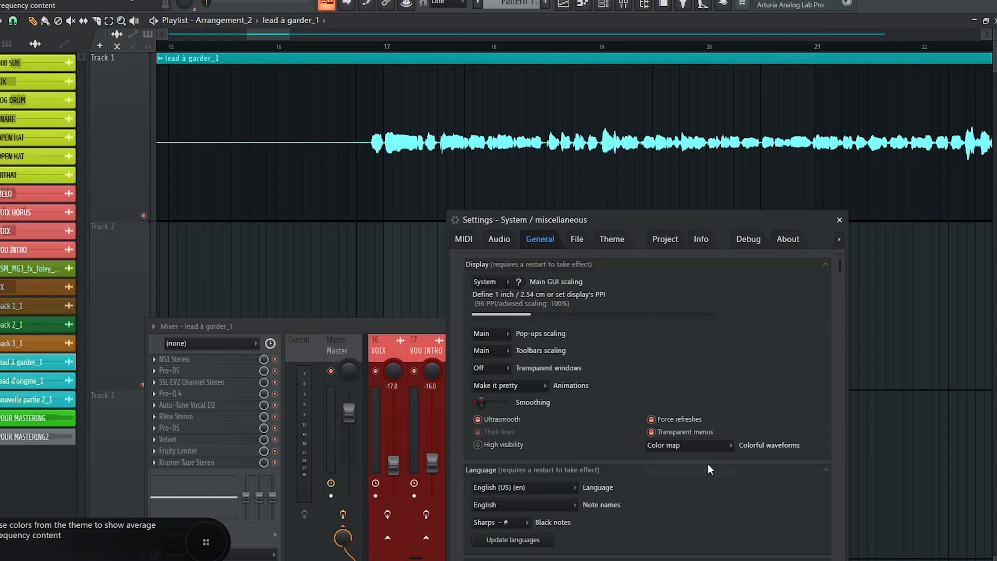
click(680, 446)
click(665, 481)
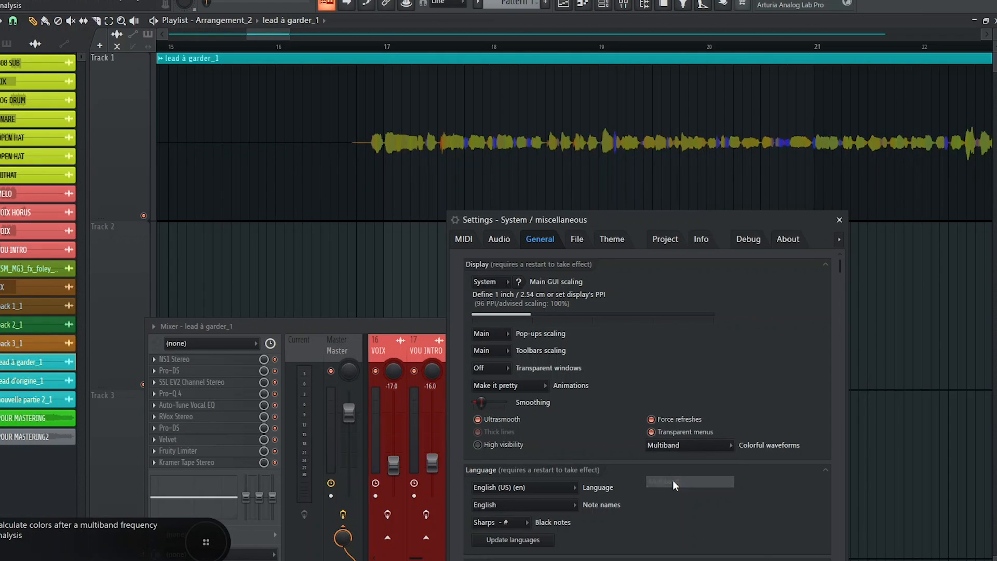
click(674, 445)
click(673, 470)
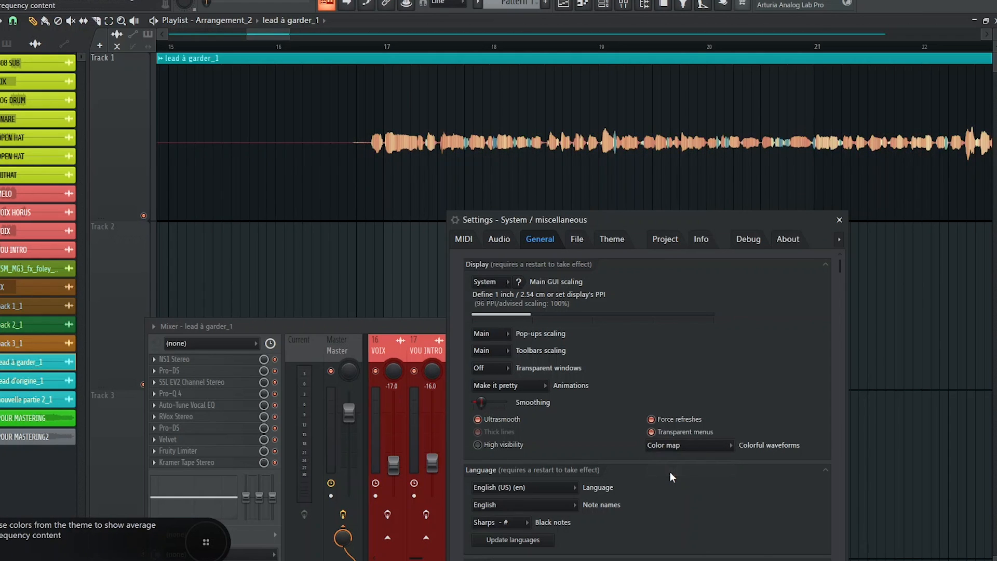
Step: Set colorful waveforms to Multiband and close the settings
click(680, 446)
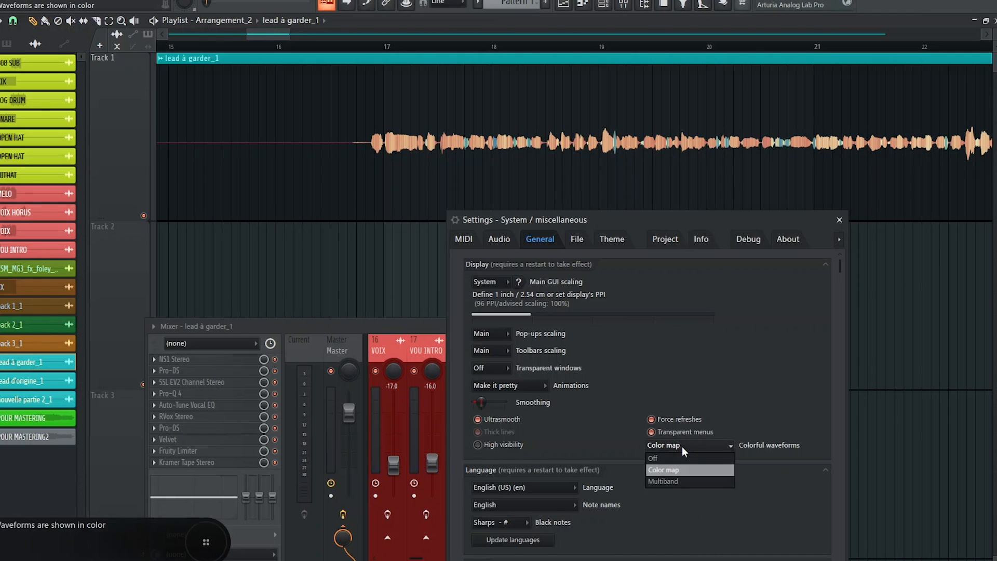
click(665, 481)
click(839, 219)
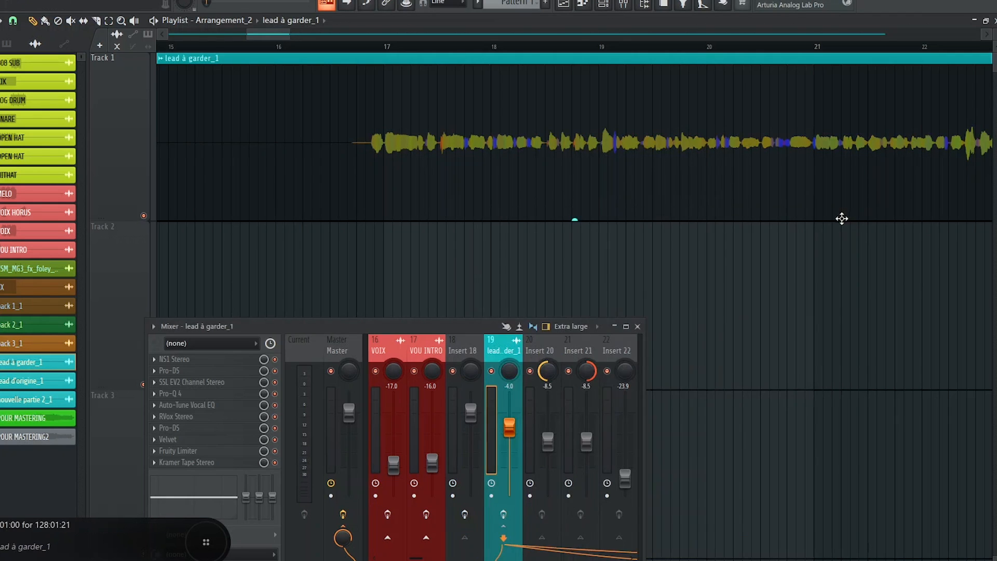
Step: Slice the lead à garder_1 clip around the blue sibilance midway between bars 17 and 18, and lower that slice's gain to -12.3 dB
scroll(583, 197, up, 2)
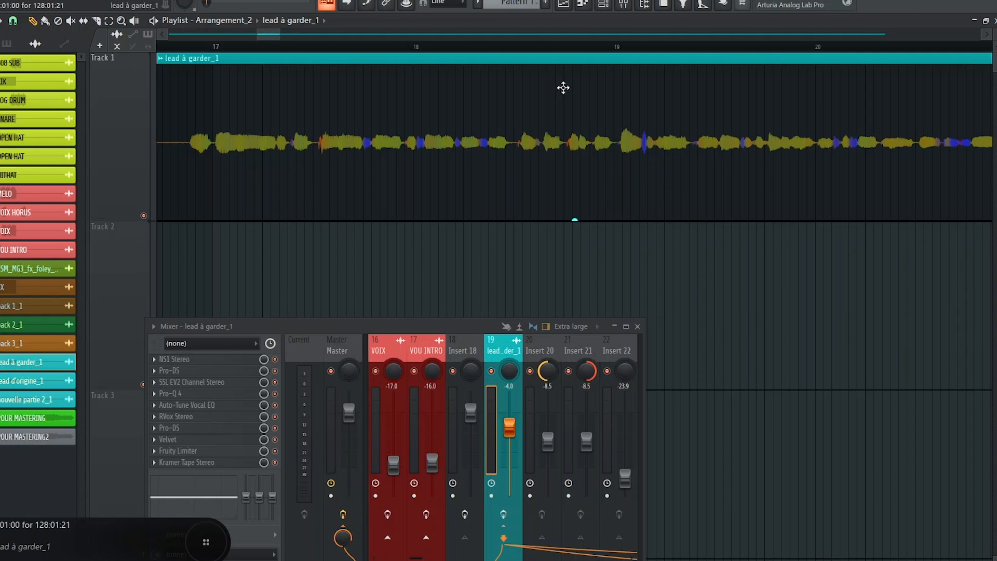
drag(281, 38, 270, 38)
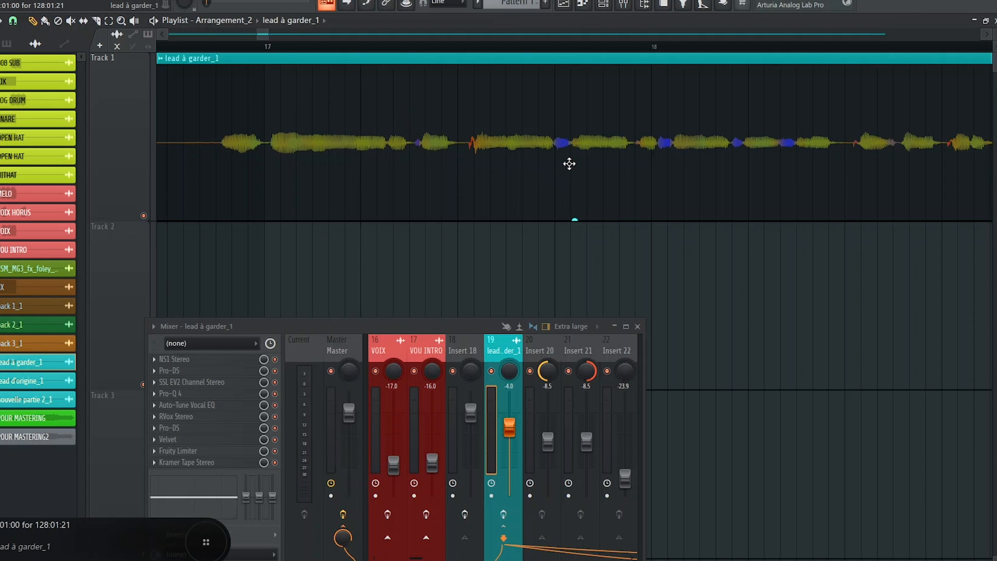
scroll(596, 51, up, 2)
scroll(595, 51, up, 2)
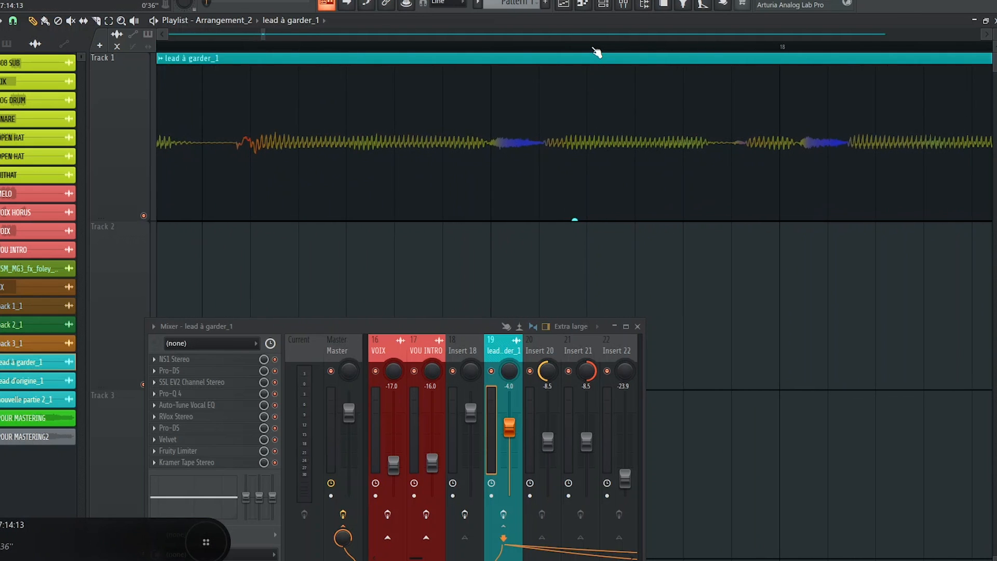
click(13, 22)
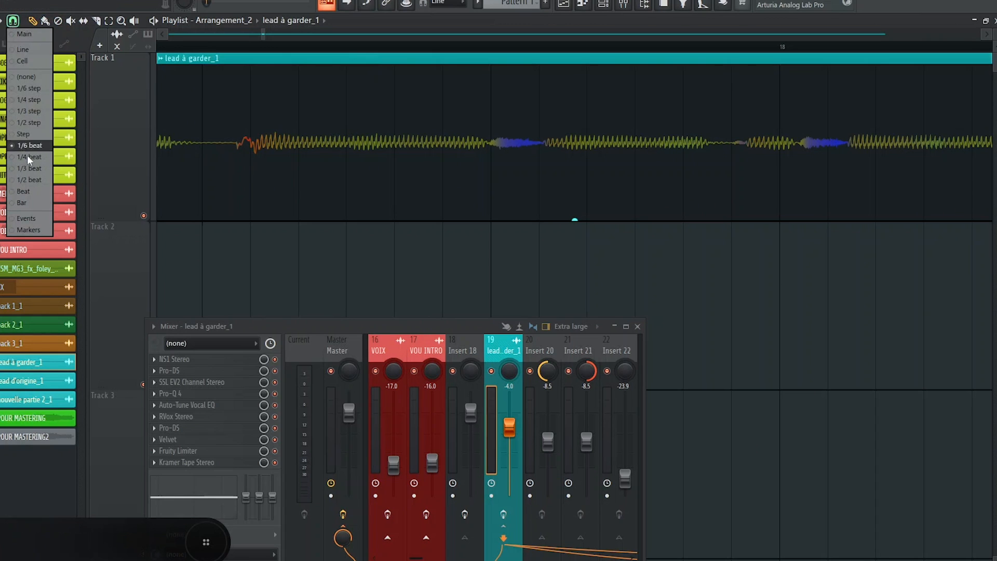
click(97, 22)
click(491, 118)
drag(542, 234, 544, 60)
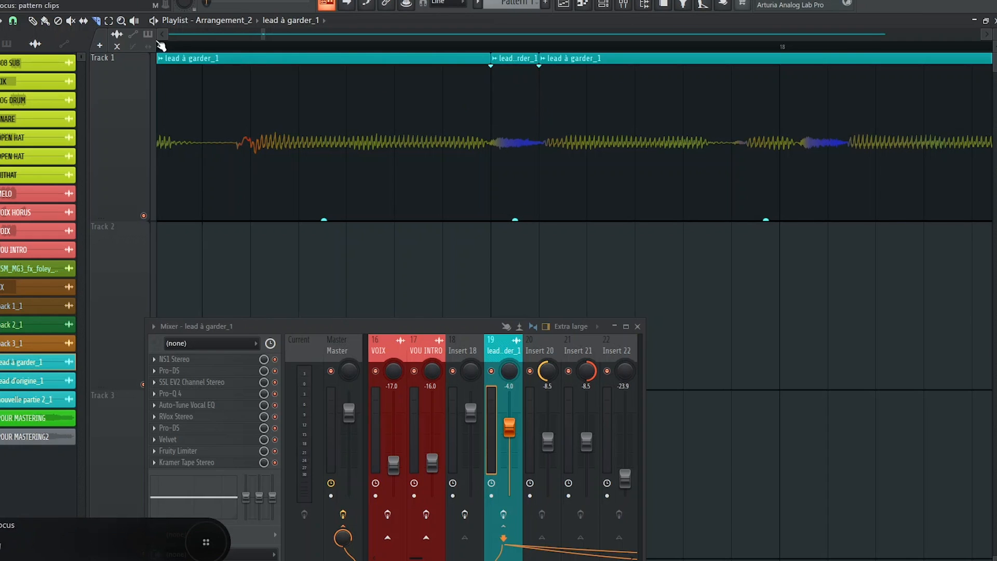
mouse_move(515, 218)
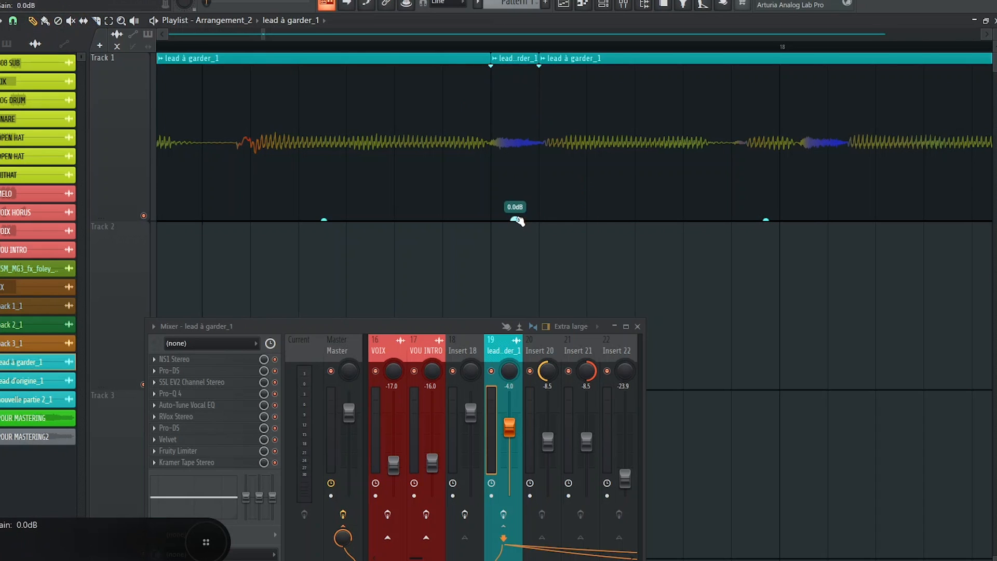
drag(515, 219, 515, 240)
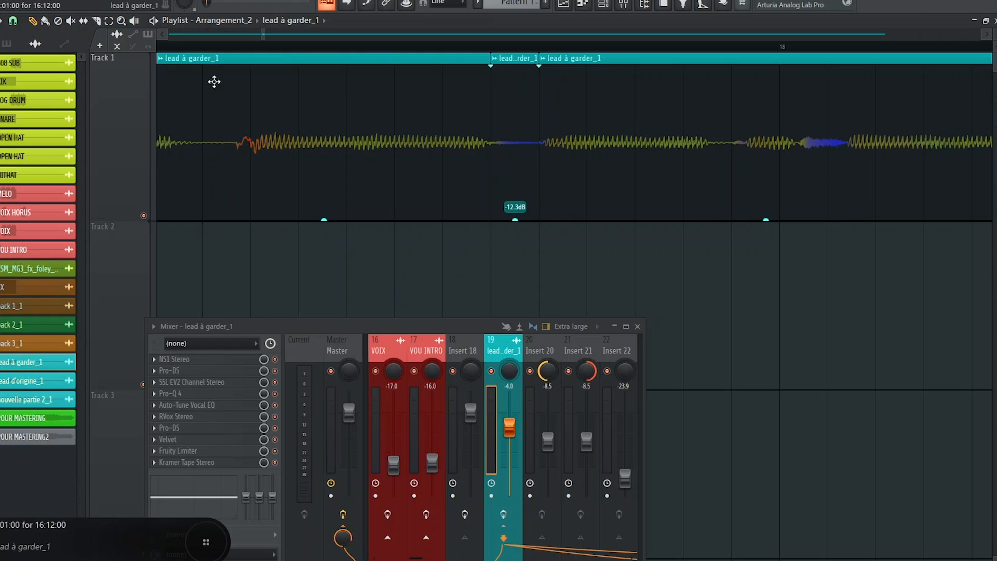
Step: Using 1/6 step snapping, slice around the blue sibilance just after the start of bar 18 and lower that slice's gain to -8.6 dB
click(96, 21)
drag(826, 218, 856, 77)
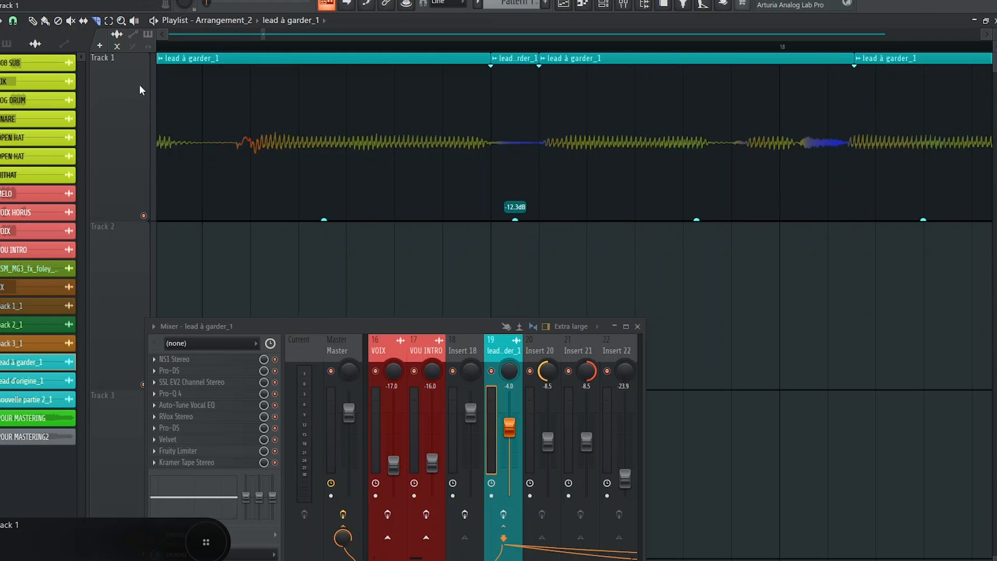
click(14, 21)
click(36, 89)
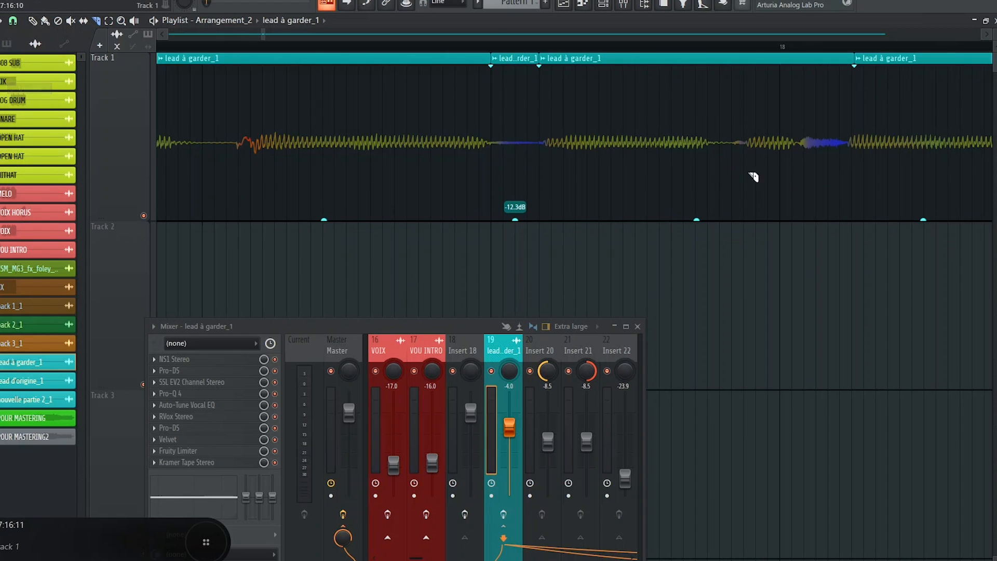
drag(804, 233, 794, 82)
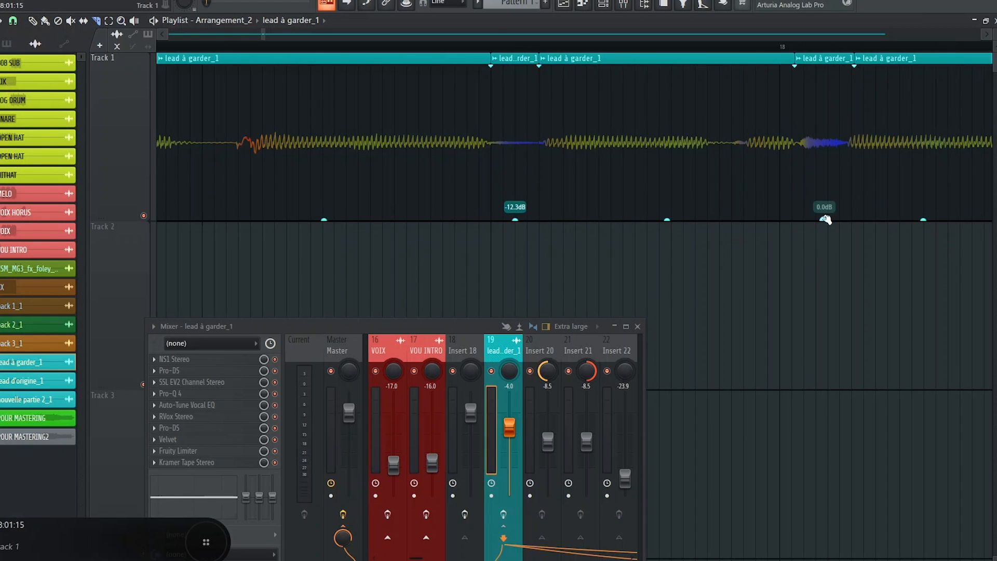
drag(824, 220, 825, 220)
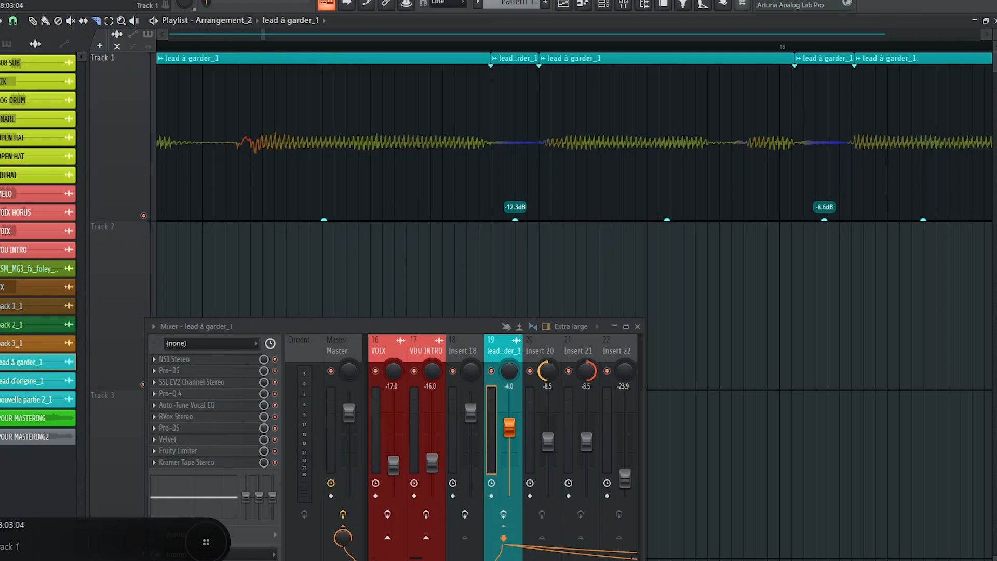
Step: Open the Velvet plugin on the lead vocal's mixer track without the playlist and mixer, and select its lower-frequency sibilance band
key(F5)
drag(377, 326, 568, 319)
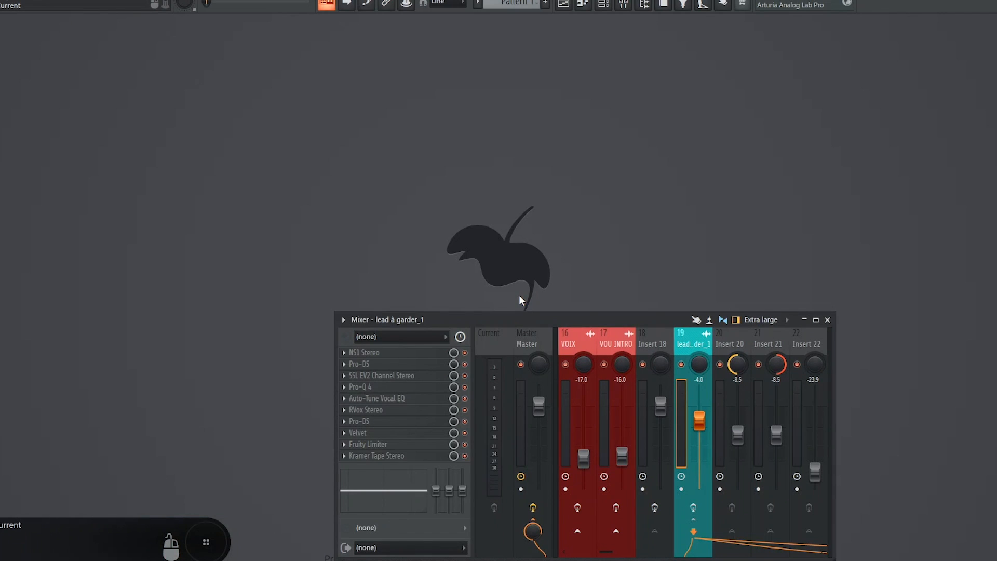
click(362, 437)
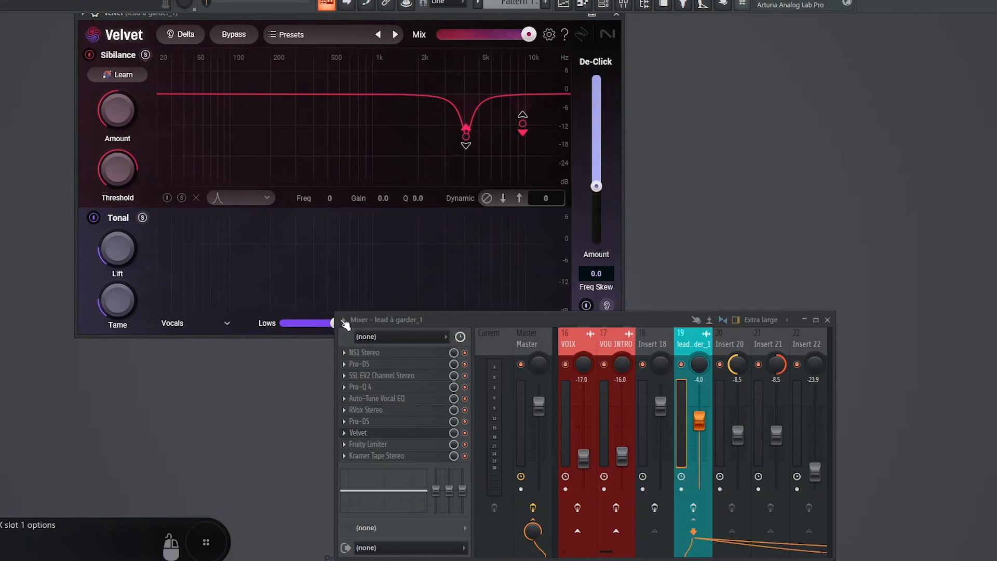
drag(308, 19, 319, 83)
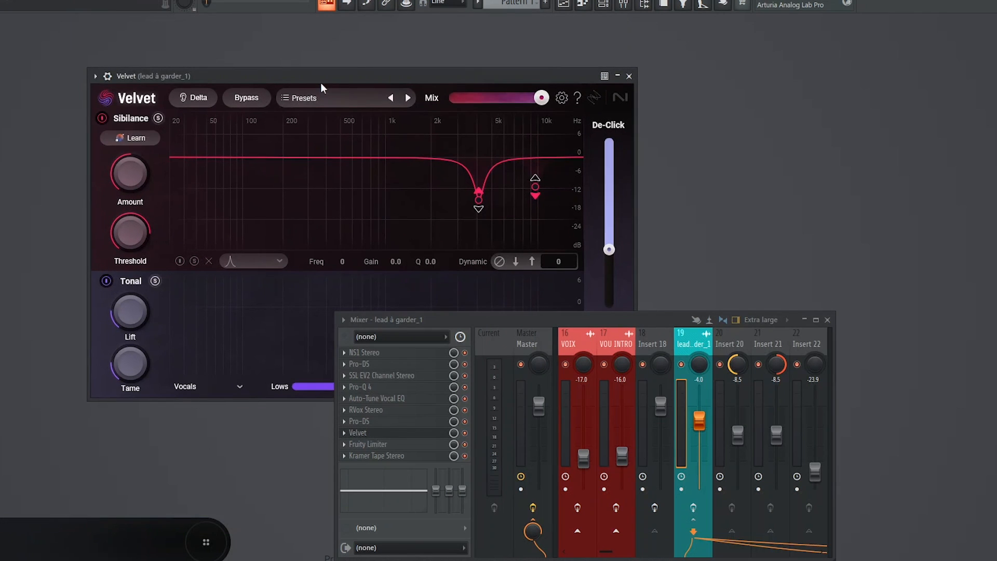
click(827, 320)
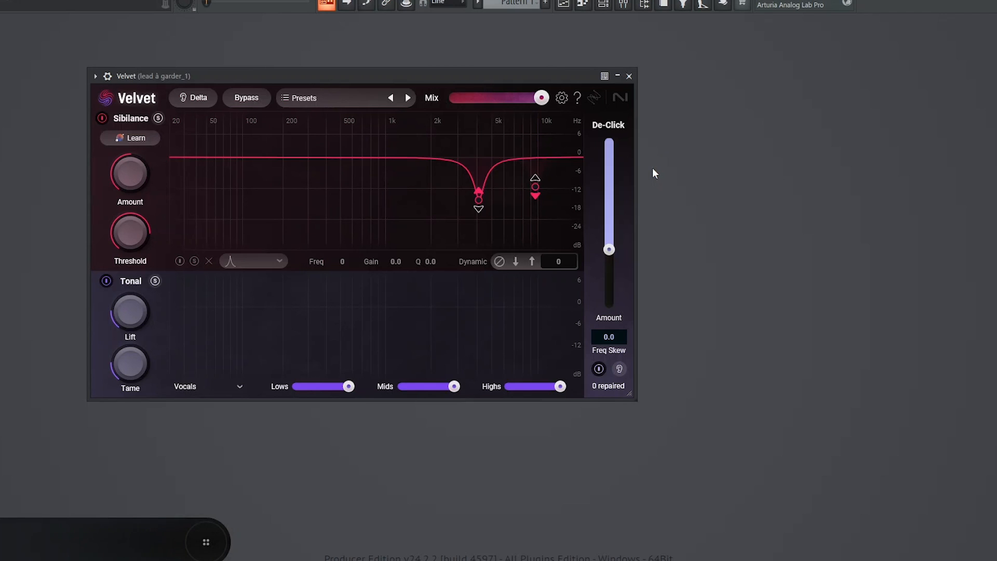
mouse_move(633, 149)
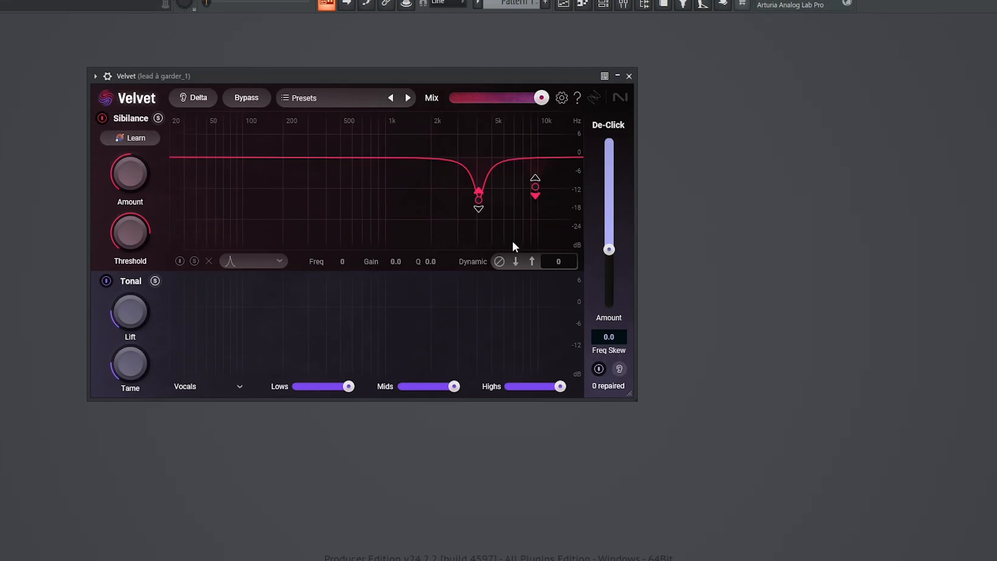
click(479, 200)
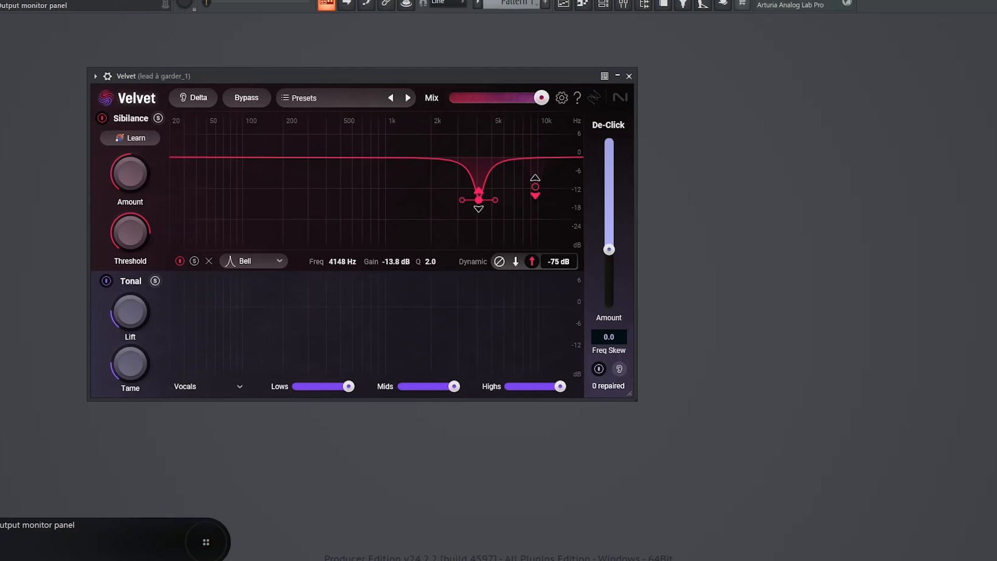
Step: Return to the playlist and view the whole lead vocal phrase from bar 17 to bar 33
click(563, 4)
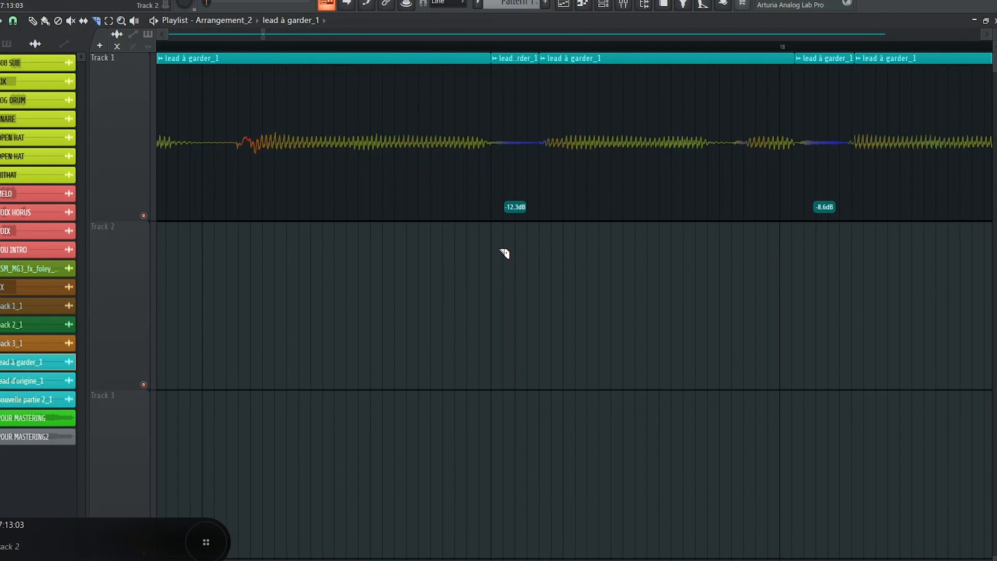
scroll(414, 49, down, 5)
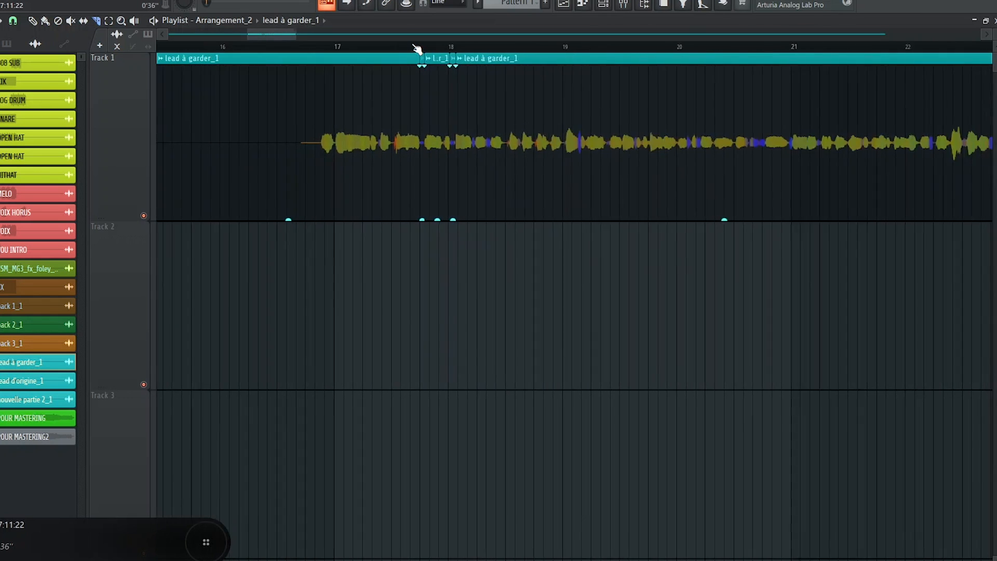
scroll(415, 49, down, 4)
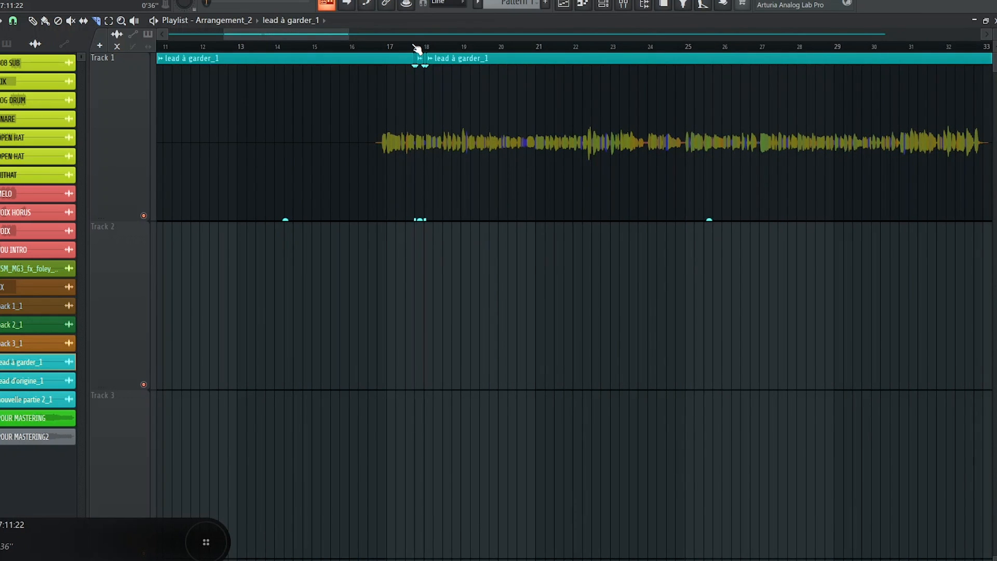